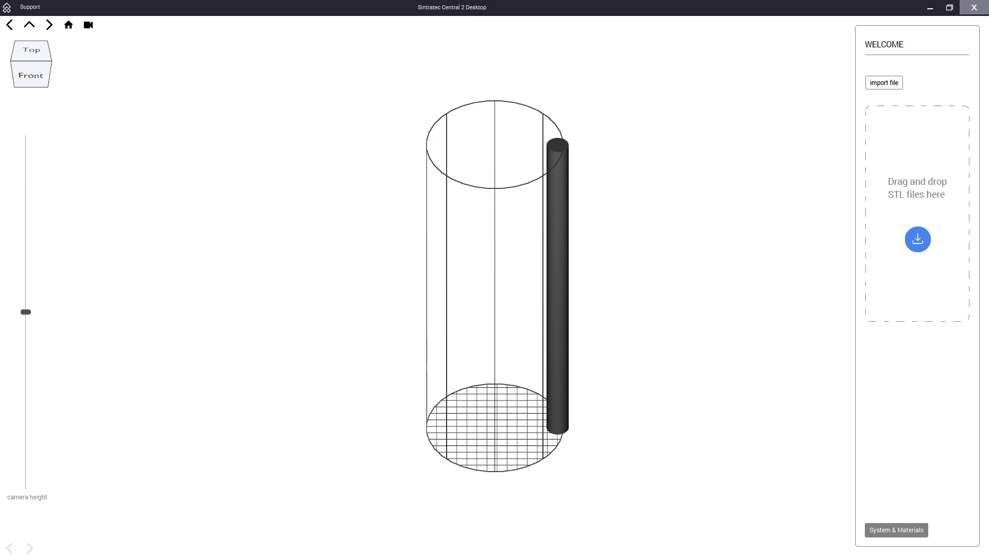
Step: Drag the nine STL part files into the build cylinder
{"action": "left_click_drag", "start_coordinate": [75, 267], "coordinate": [246, 265]}
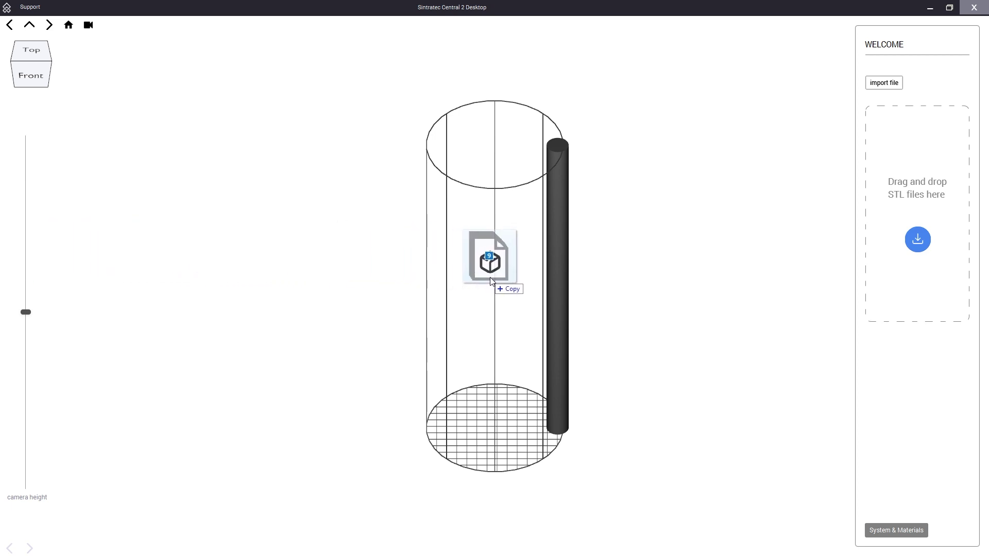
{"action": "left_click_drag", "start_coordinate": [496, 281], "coordinate": [496, 281]}
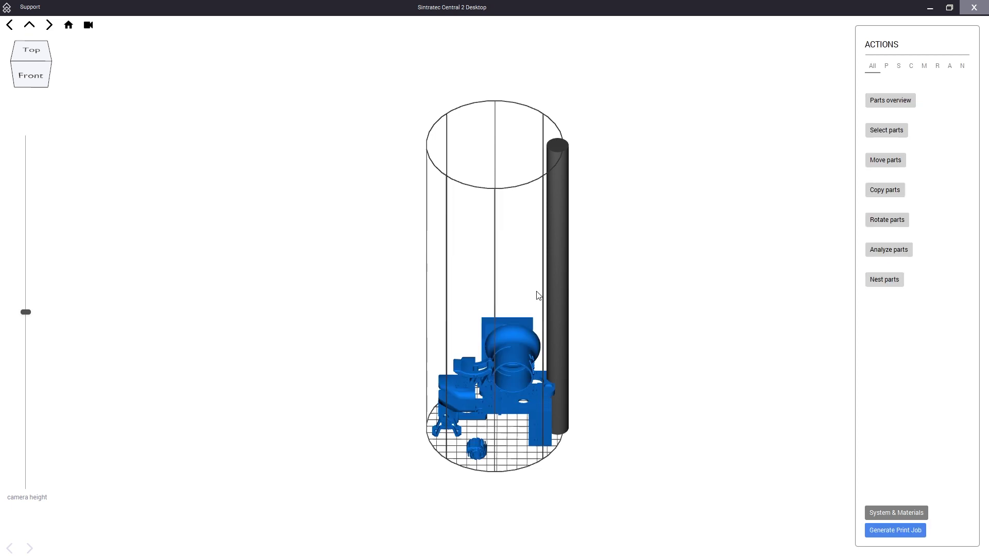
{"action": "left_click_drag", "start_coordinate": [569, 414], "coordinate": [31, 397]}
Step: Select every part from the Parts overview and return to Actions
{"action": "left_click", "coordinate": [654, 371]}
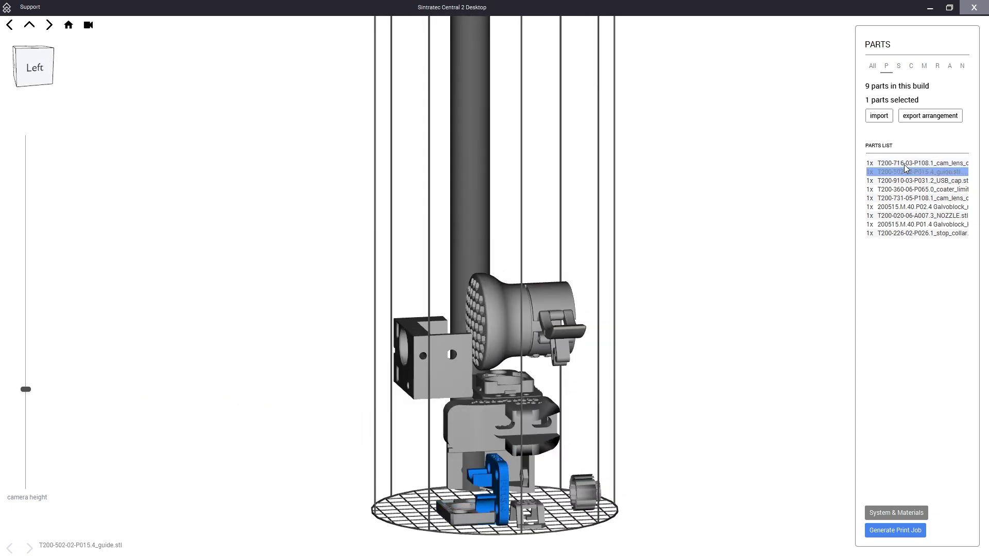
{"action": "left_click", "coordinate": [907, 224]}
{"action": "left_click", "coordinate": [872, 66]}
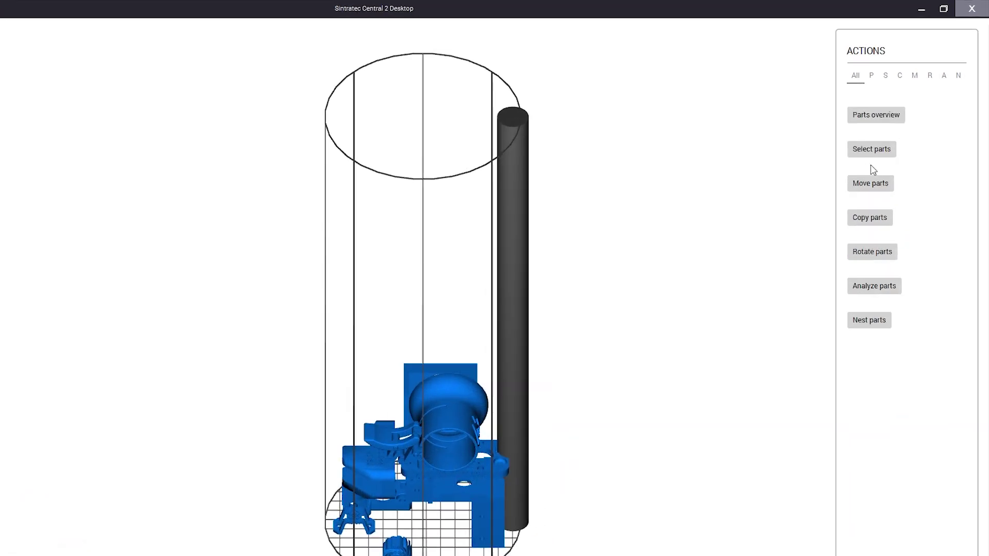
Step: Make 10 copies of the stop collar, auto-placed inside the build cylinder
{"action": "left_click", "coordinate": [884, 190]}
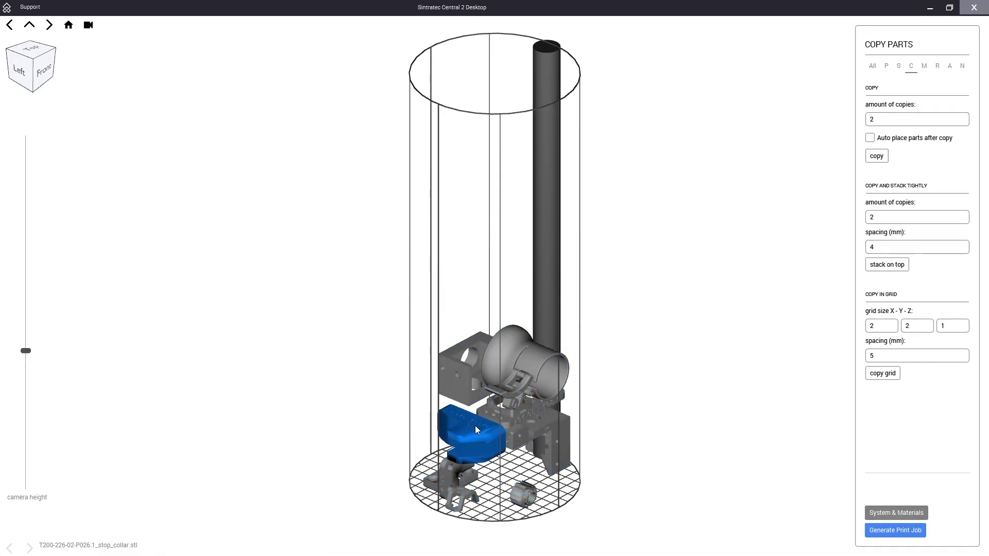
{"action": "double_click", "coordinate": [887, 121]}
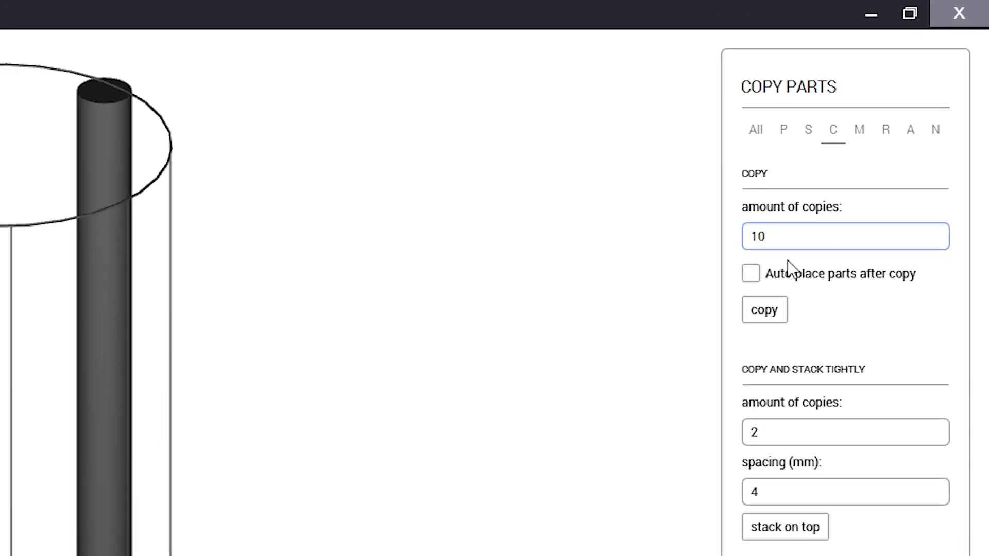
{"action": "left_click", "coordinate": [765, 310]}
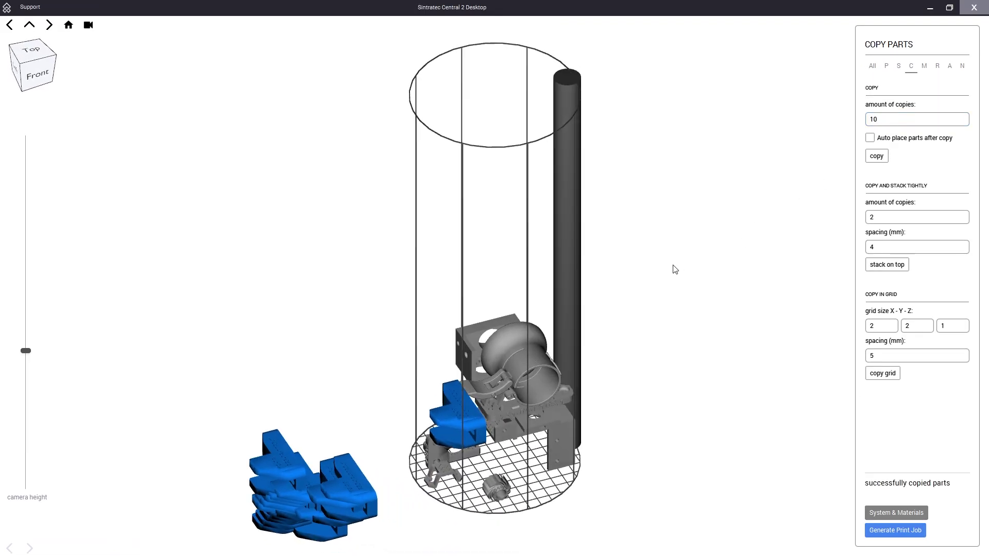
{"action": "left_click_drag", "start_coordinate": [378, 536], "coordinate": [412, 454]}
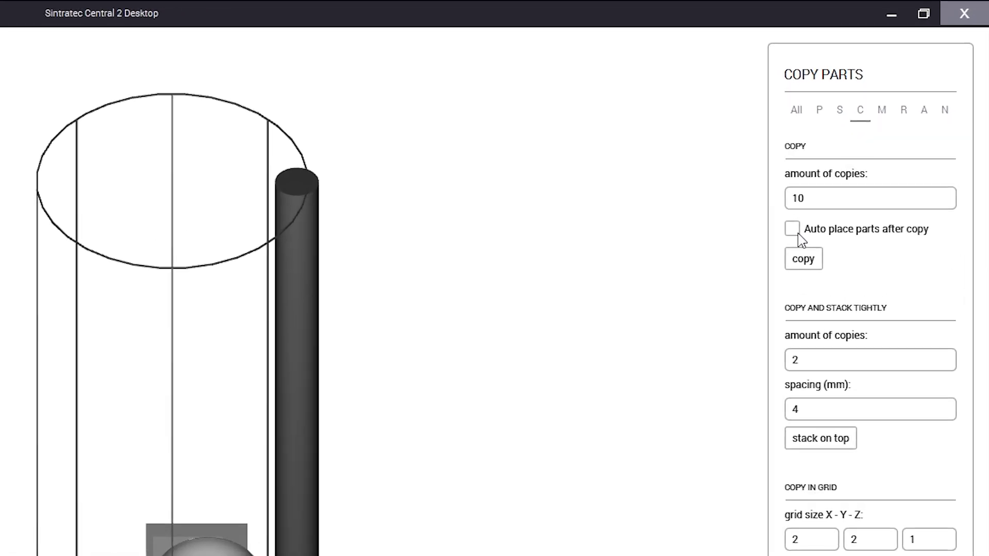
{"action": "left_click", "coordinate": [788, 282]}
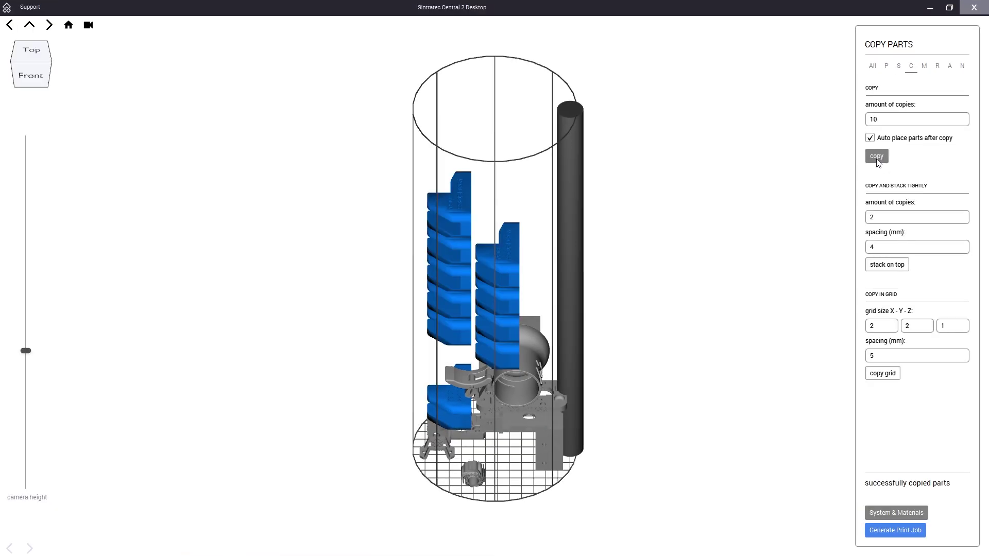
{"action": "left_click_drag", "start_coordinate": [565, 335], "coordinate": [775, 282]}
Step: Make 8 copies of the cam lens cap
{"action": "left_click", "coordinate": [475, 487]}
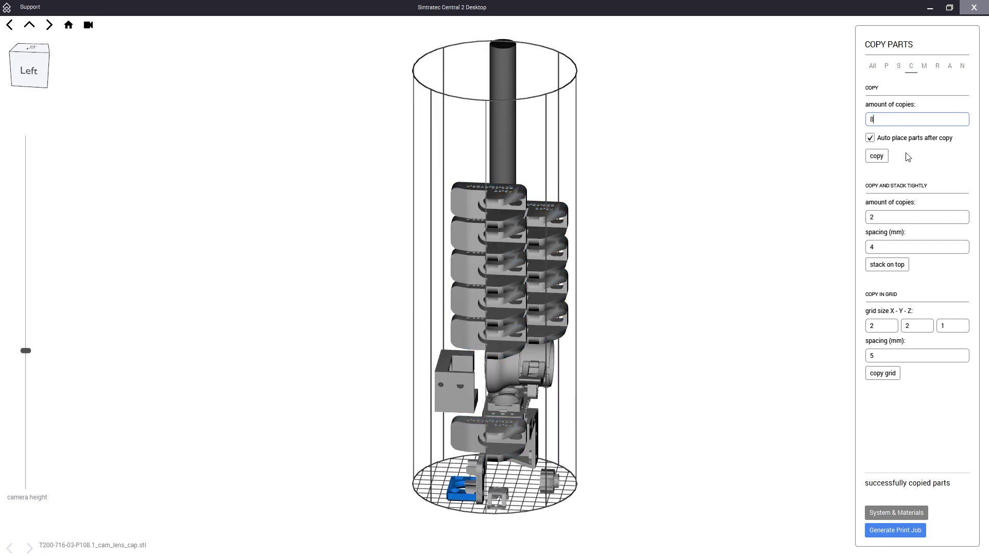
{"action": "left_click_drag", "start_coordinate": [695, 309], "coordinate": [810, 331]}
{"action": "key", "text": "Return"}
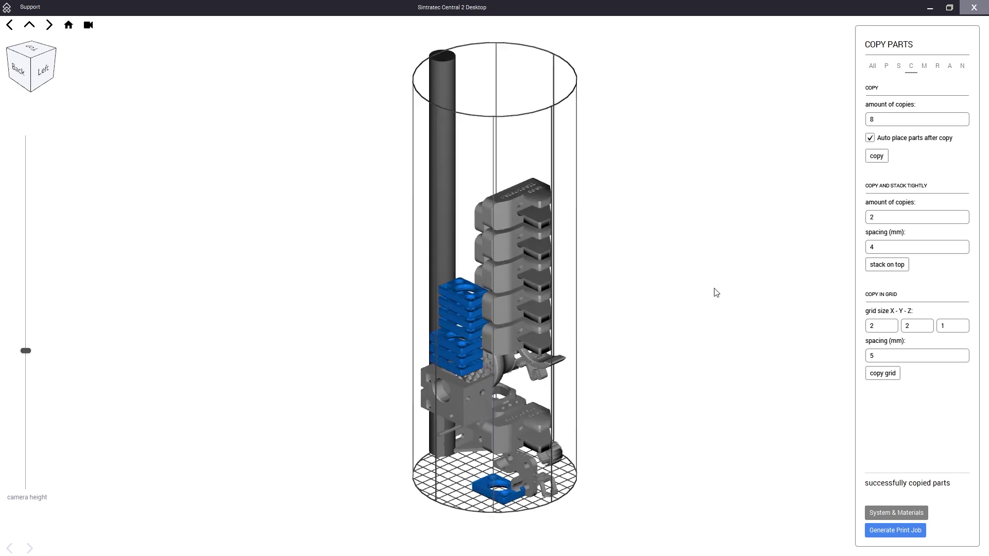
Step: Move three lens cap copies down onto the build floor
{"action": "left_click_drag", "start_coordinate": [716, 292], "coordinate": [640, 315]}
{"action": "left_click", "coordinate": [470, 342]}
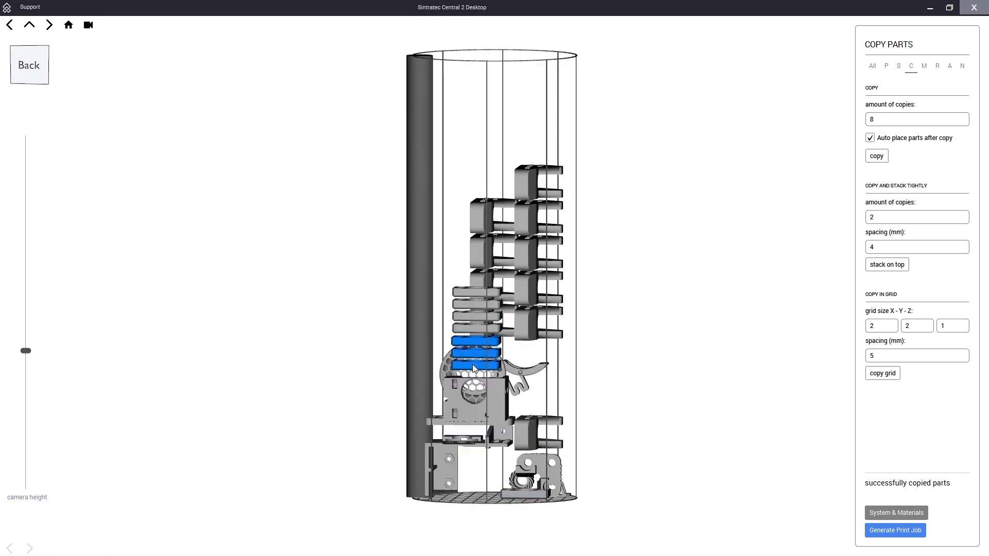
{"action": "left_click_drag", "start_coordinate": [474, 369], "coordinate": [273, 316]}
{"action": "left_click_drag", "start_coordinate": [434, 464], "coordinate": [440, 464]}
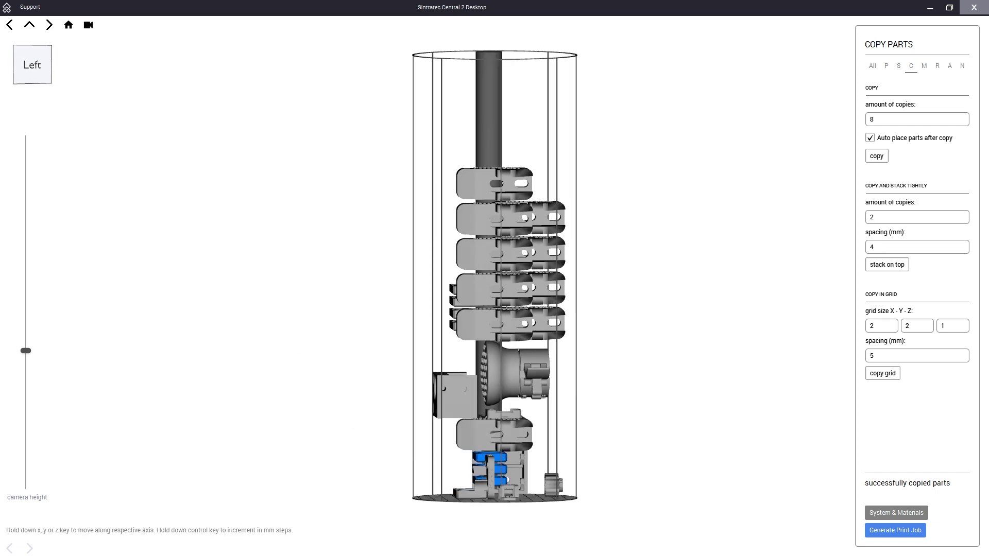
{"action": "left_click_drag", "start_coordinate": [711, 438], "coordinate": [656, 513]}
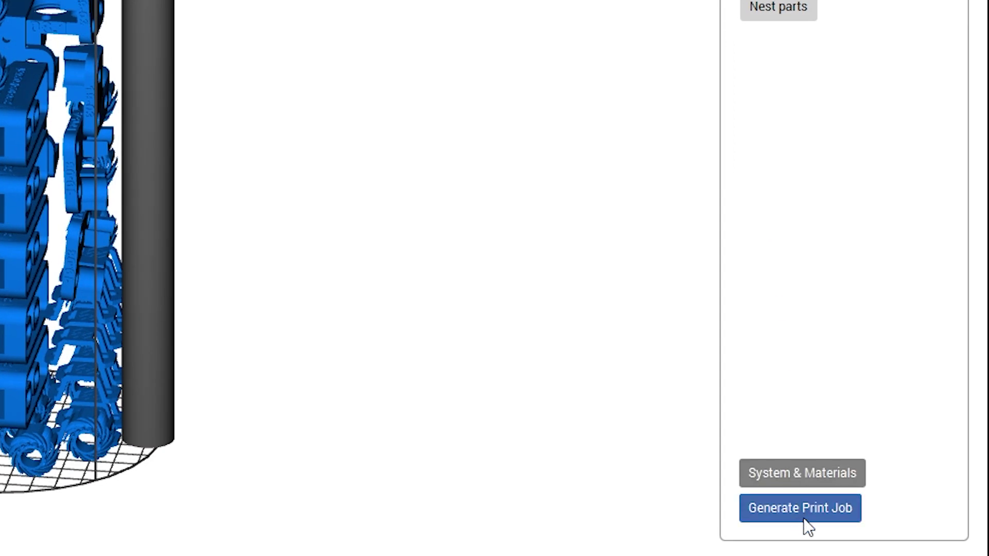
Step: Generate the print job and browse its 3633 sliced layers
{"action": "left_click", "coordinate": [806, 517]}
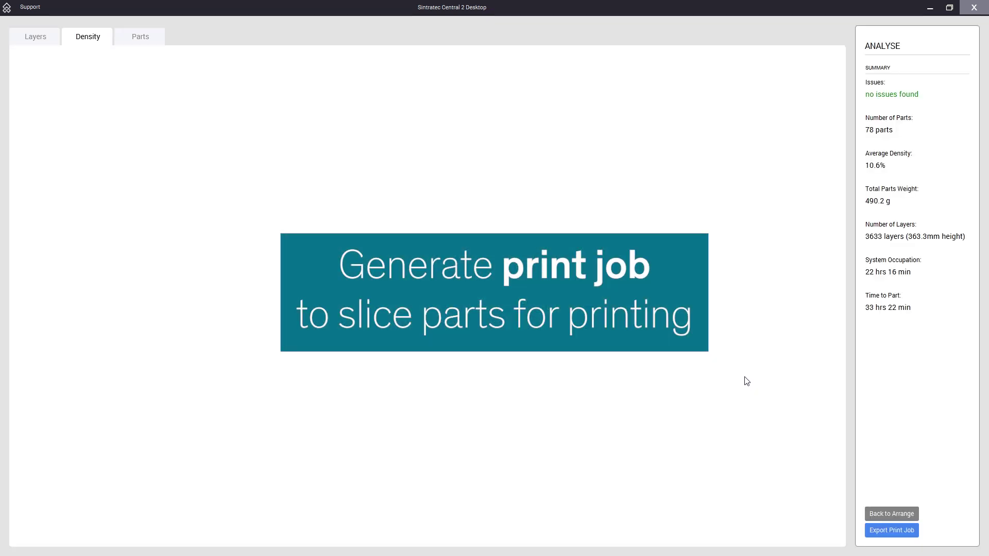
{"action": "left_click", "coordinate": [46, 42]}
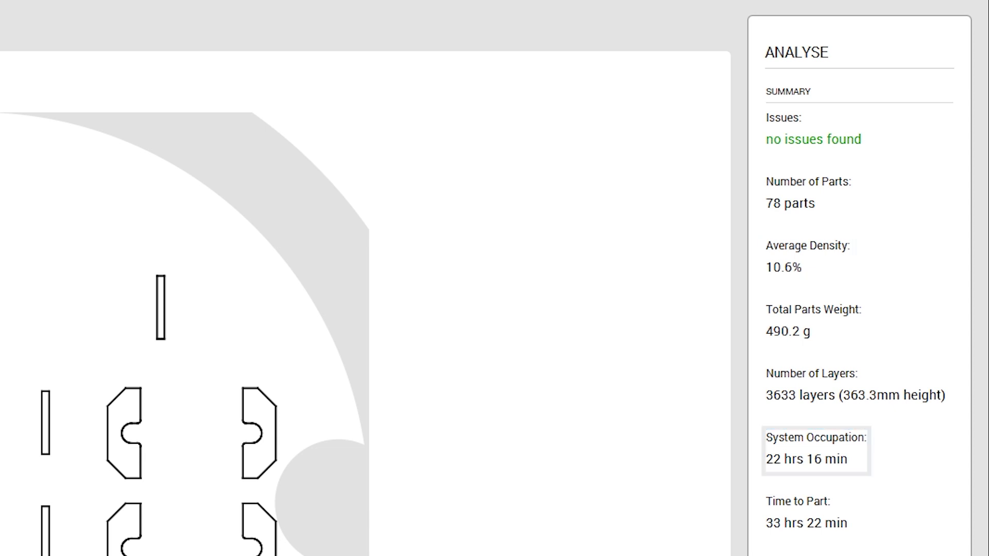
{"action": "scroll", "coordinate": [76, 401], "scroll_direction": "up", "scroll_amount": 3}
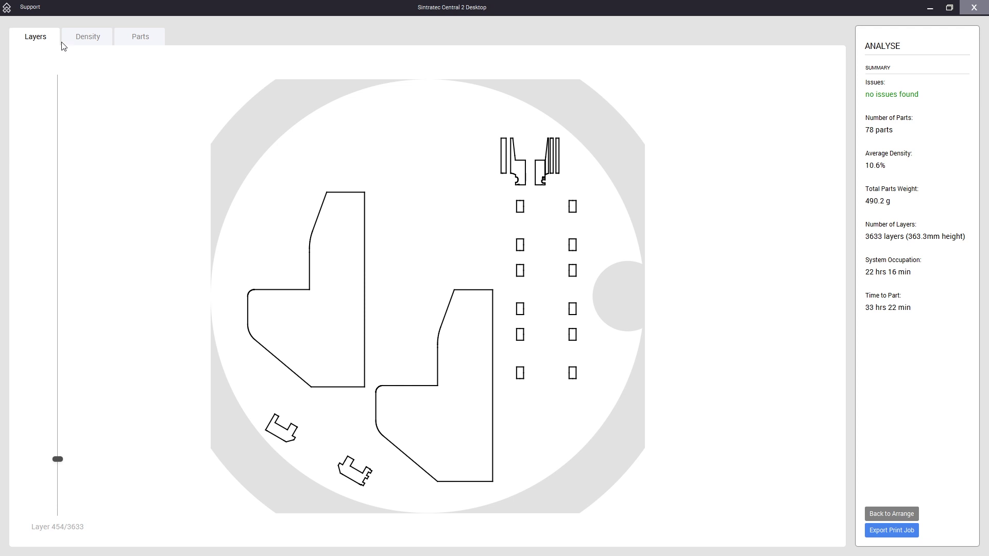
Step: Generate the build's density chart from the Density view
{"action": "left_click", "coordinate": [87, 37]}
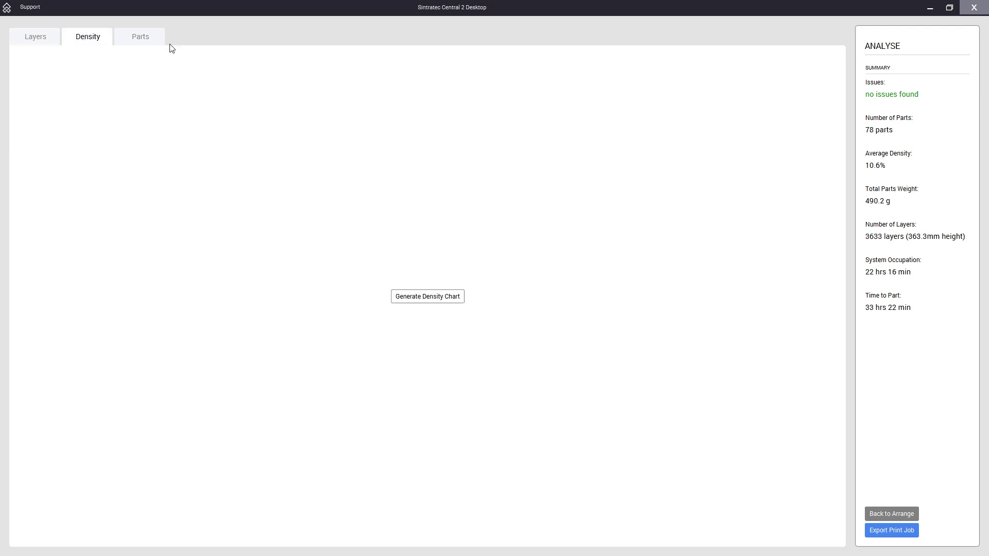
{"action": "left_click", "coordinate": [414, 300]}
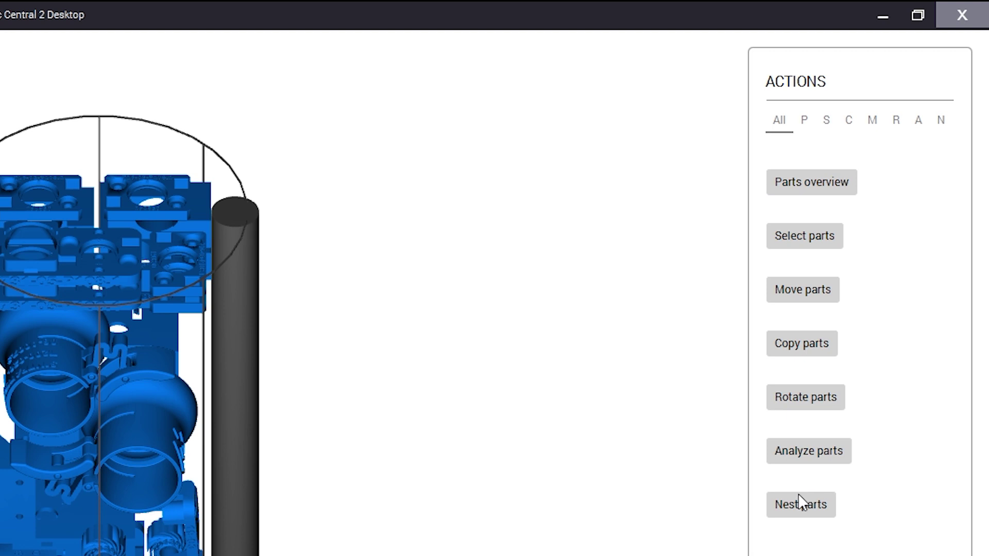
Step: Nest all 78 parts with free orientation and 2 mm minimum spacing
{"action": "left_click", "coordinate": [885, 279]}
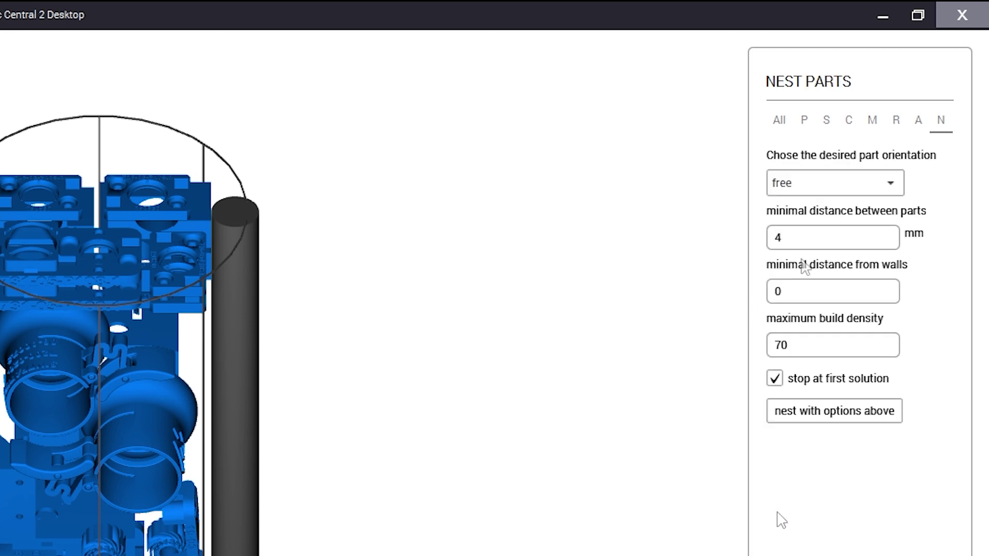
{"action": "left_click", "coordinate": [903, 189]}
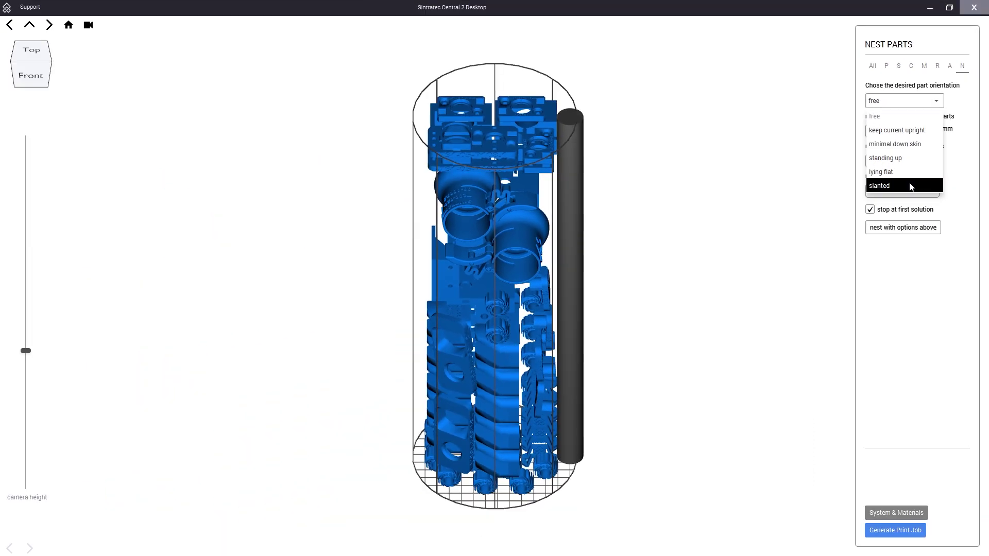
{"action": "left_click", "coordinate": [920, 119]}
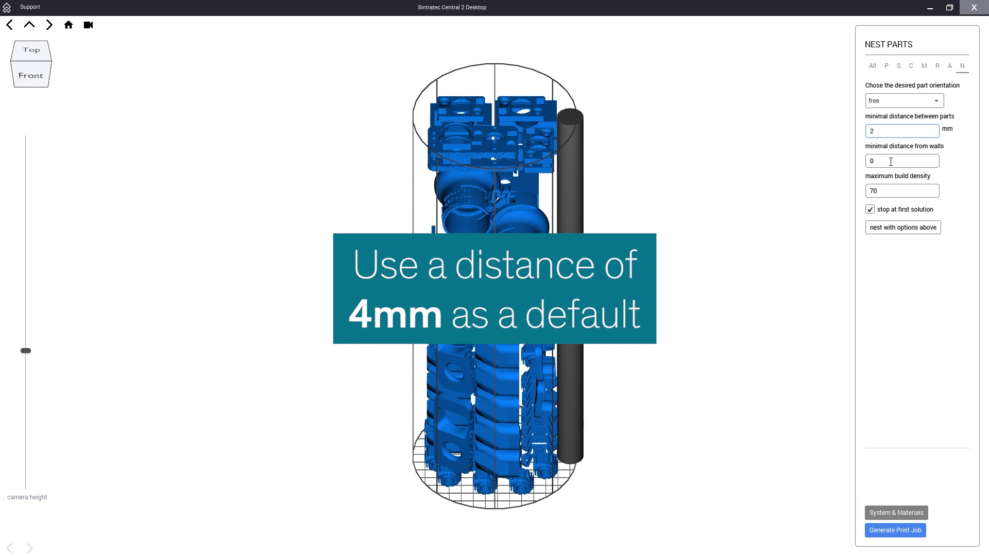
{"action": "left_click", "coordinate": [899, 192]}
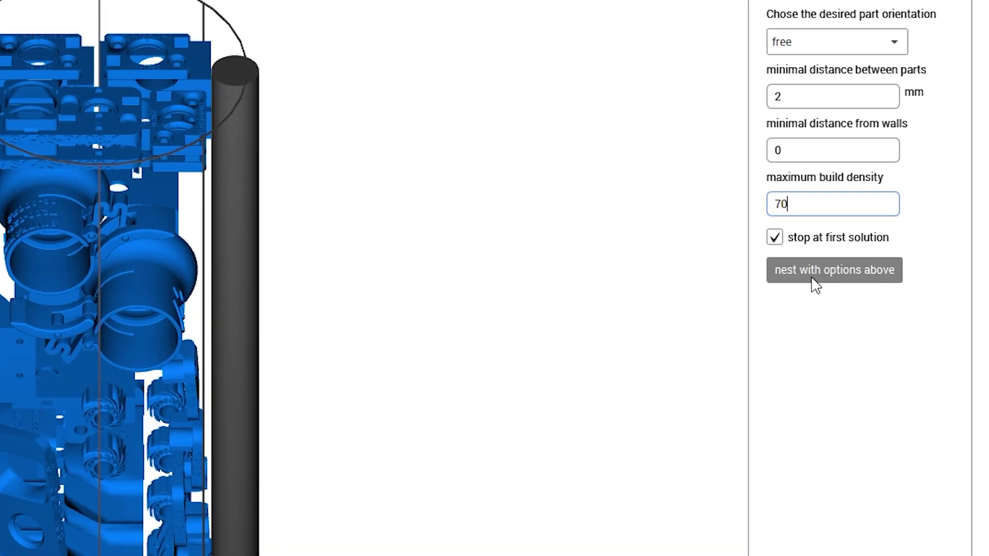
{"action": "left_click", "coordinate": [813, 277]}
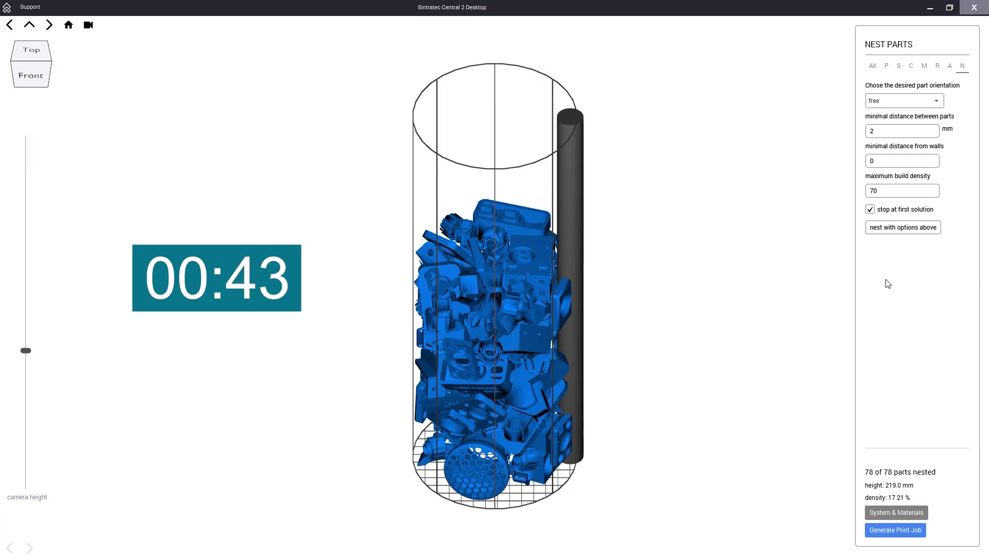
Step: Orbit the view to inspect the 219.0 mm, 17.21% density nest
{"action": "left_click_drag", "start_coordinate": [594, 317], "coordinate": [196, 241]}
{"action": "left_click_drag", "start_coordinate": [561, 450], "coordinate": [448, 395]}
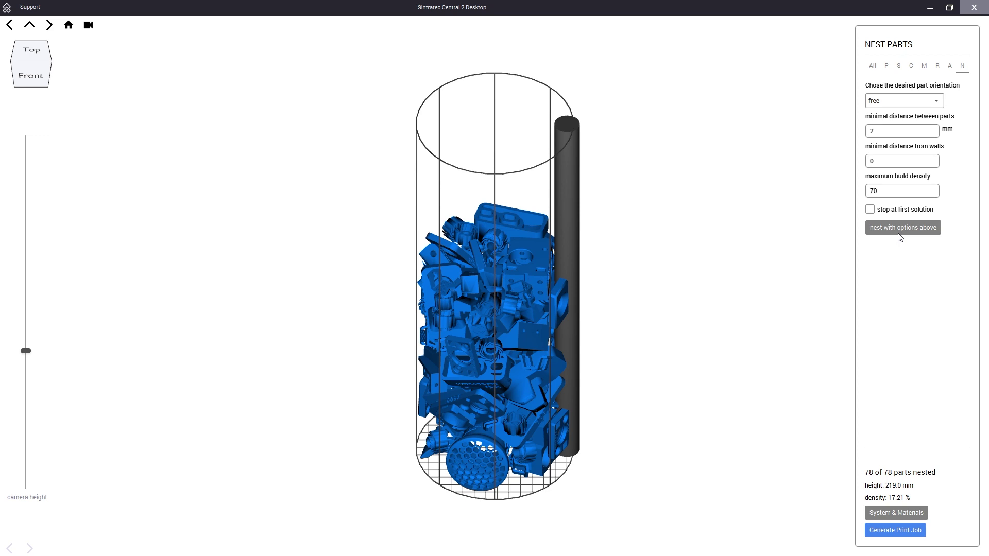
Step: Re-run nesting with continued layout improvement and inspect the result
{"action": "left_click", "coordinate": [900, 233]}
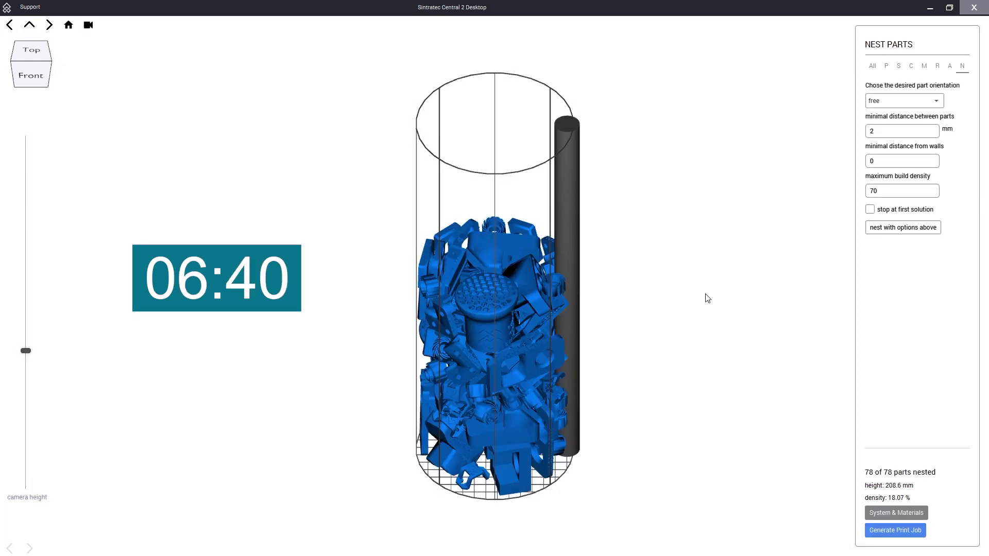
{"action": "left_click_drag", "start_coordinate": [707, 296], "coordinate": [540, 443]}
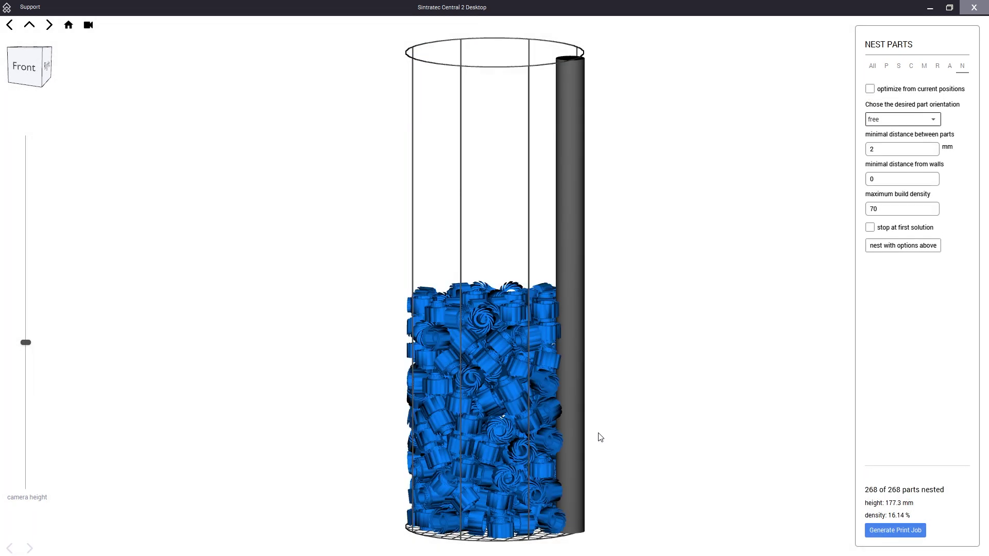
Step: Orbit around the finished 217.8 mm, 17.30% density nest
{"action": "left_click_drag", "start_coordinate": [599, 437], "coordinate": [97, 424]}
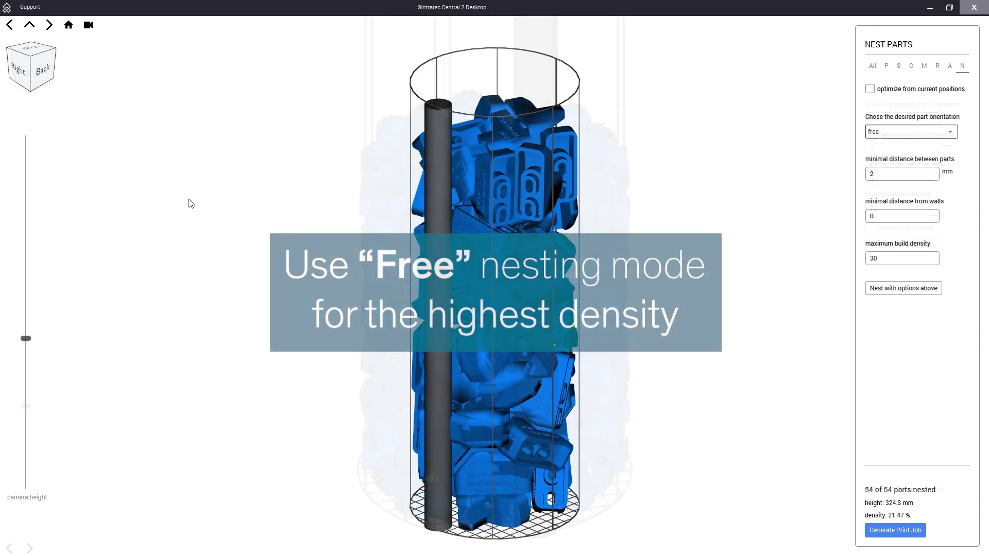
{"action": "left_click_drag", "start_coordinate": [188, 203], "coordinate": [13, 193]}
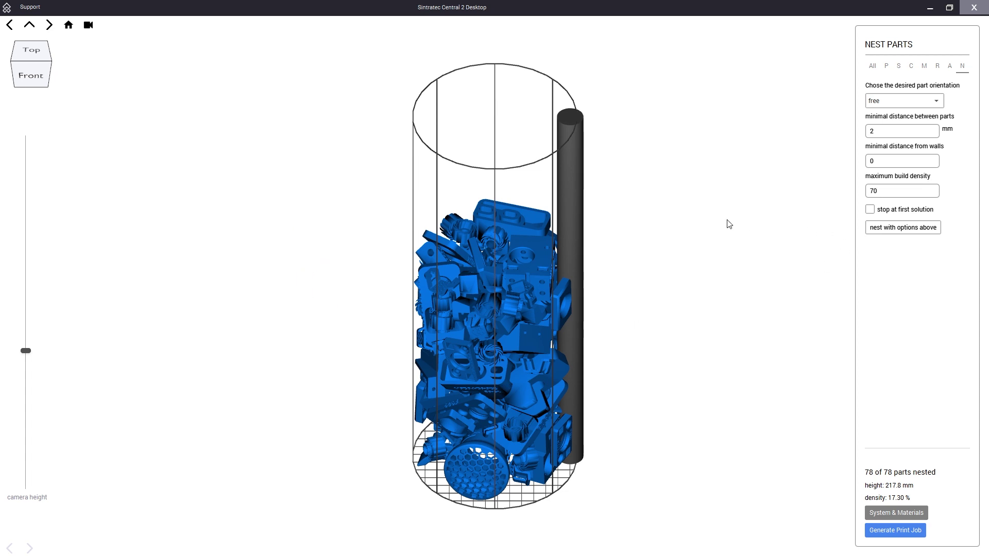
Step: Re-nest the parts using minimal down skin orientation
{"action": "left_click", "coordinate": [940, 103]}
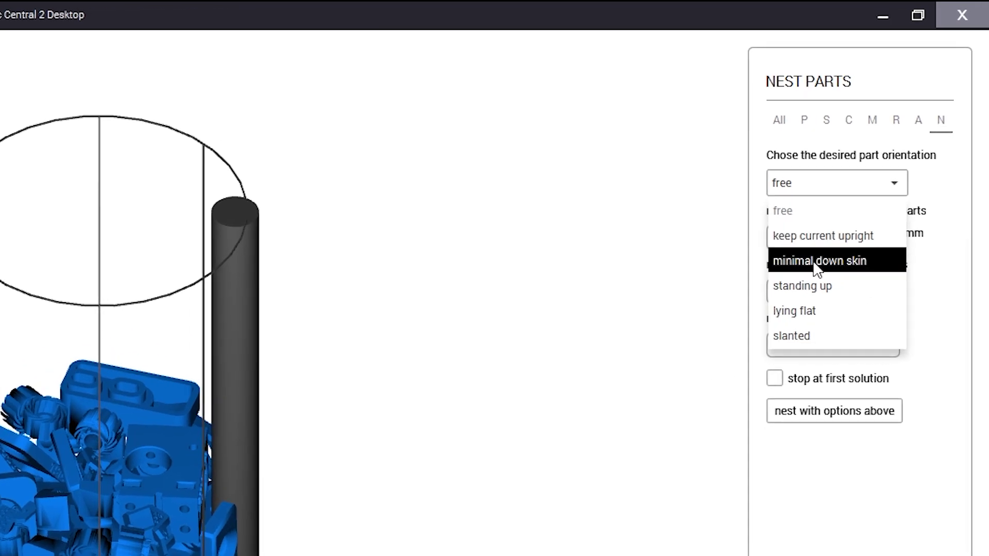
{"action": "left_click", "coordinate": [818, 263]}
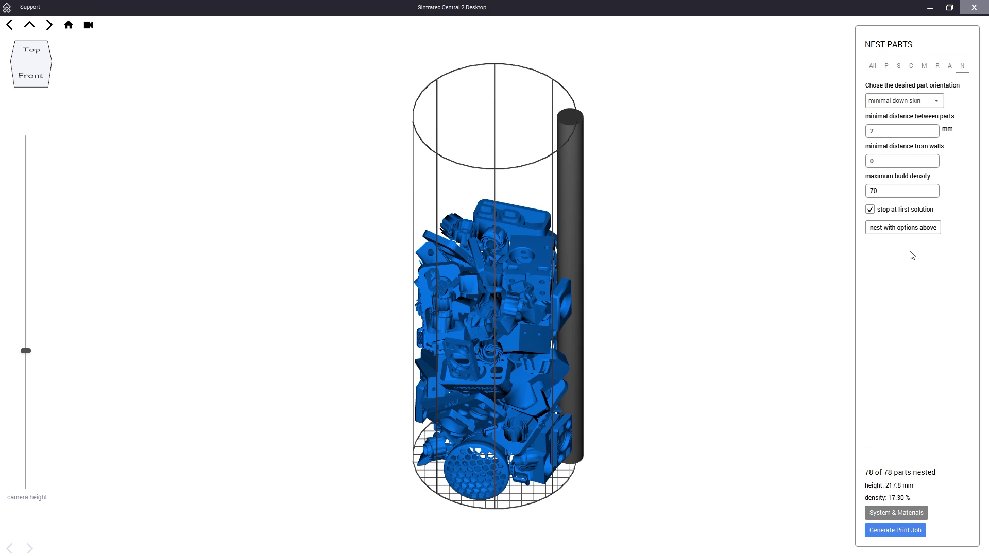
{"action": "left_click", "coordinate": [917, 232]}
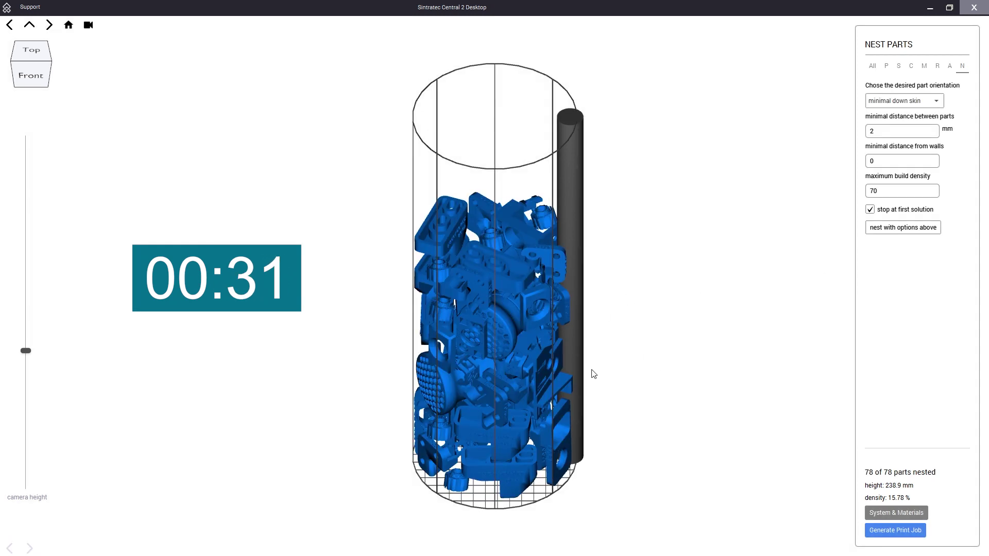
Step: Orbit around the 238.9 mm, 15.78% density nested build
{"action": "left_click_drag", "start_coordinate": [594, 375], "coordinate": [987, 411]}
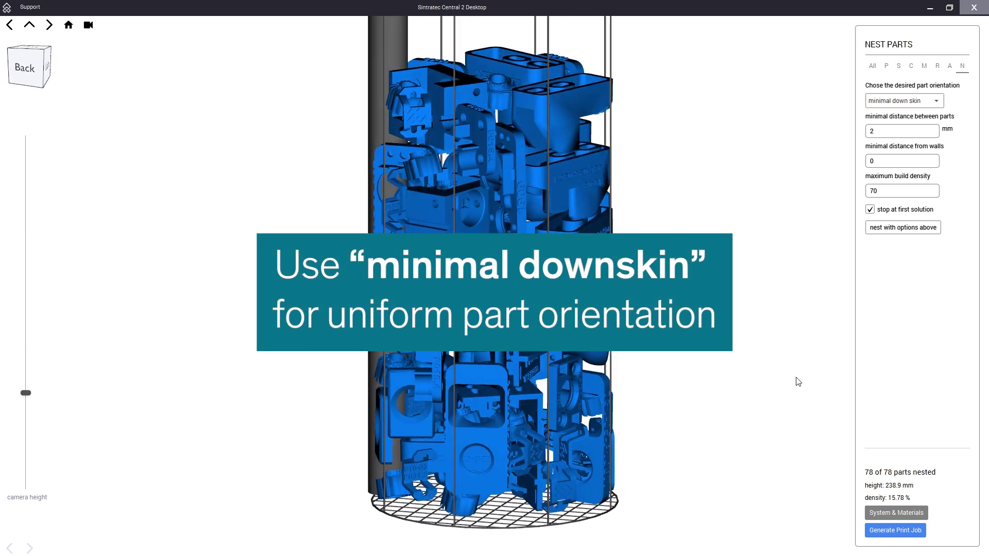
{"action": "left_click_drag", "start_coordinate": [798, 382], "coordinate": [975, 398]}
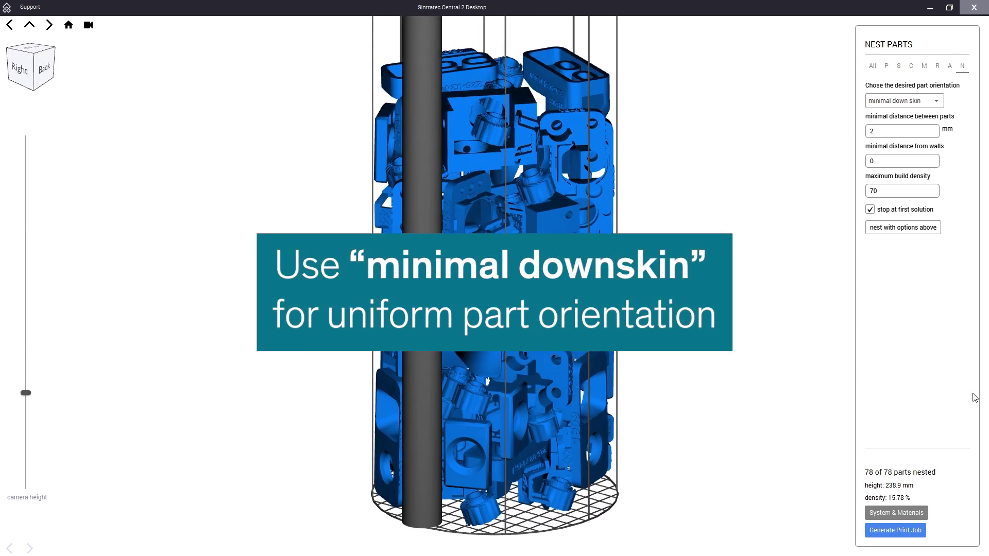
{"action": "left_click_drag", "start_coordinate": [671, 331], "coordinate": [762, 340]}
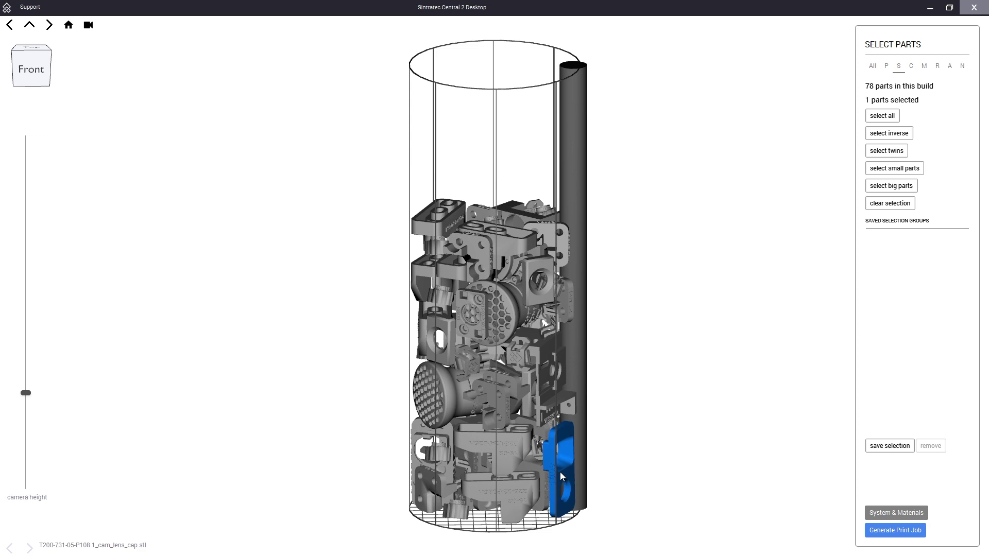
Step: Auto-rotate the seven twin bracket parts using the 'minimal down skin' rotation mode
{"action": "double_click", "coordinate": [560, 472]}
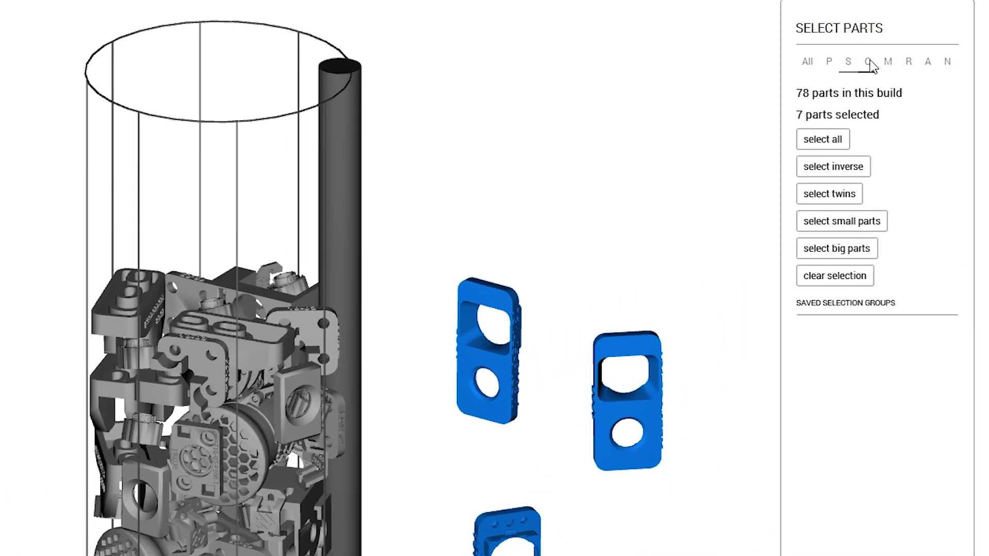
{"action": "left_click", "coordinate": [937, 67]}
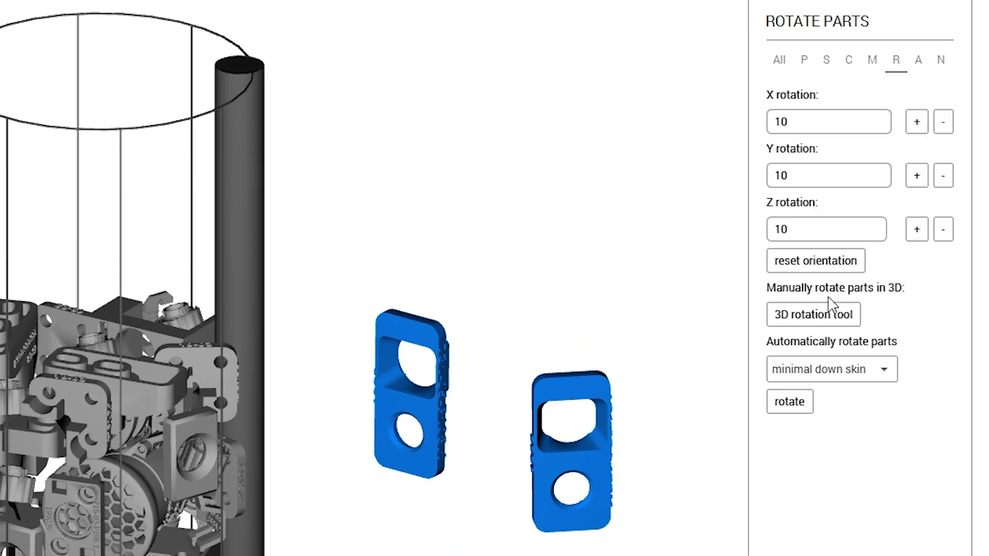
{"action": "left_click", "coordinate": [897, 370]}
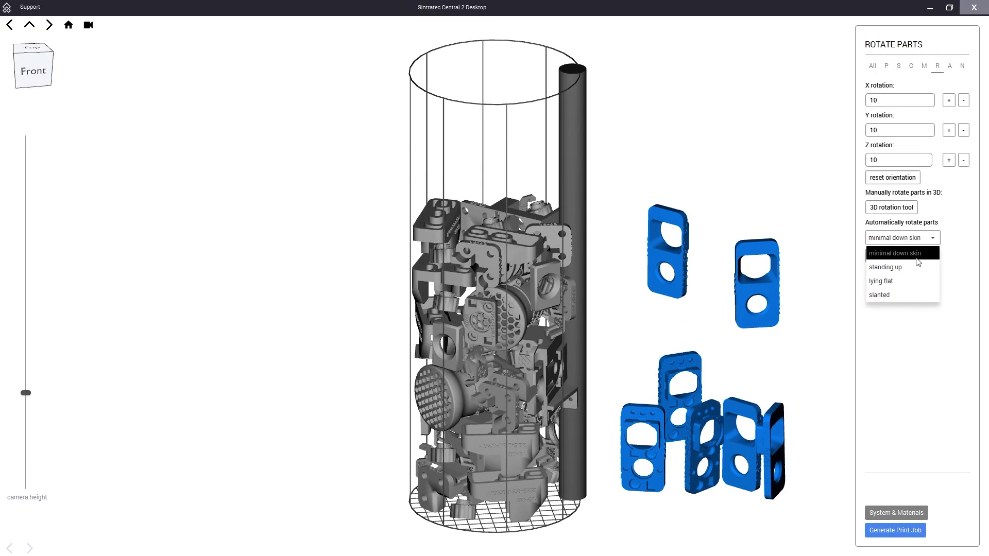
{"action": "left_click", "coordinate": [855, 398]}
{"action": "left_click", "coordinate": [888, 258]}
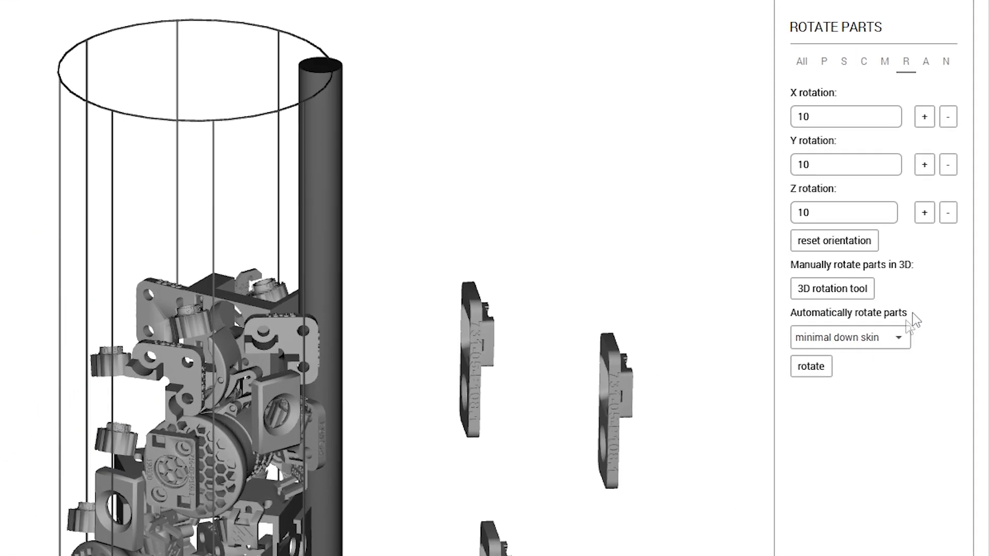
Step: Auto-rotate the ten selected parts into a slanted orientation, then clear the selection
{"action": "left_click", "coordinate": [933, 238]}
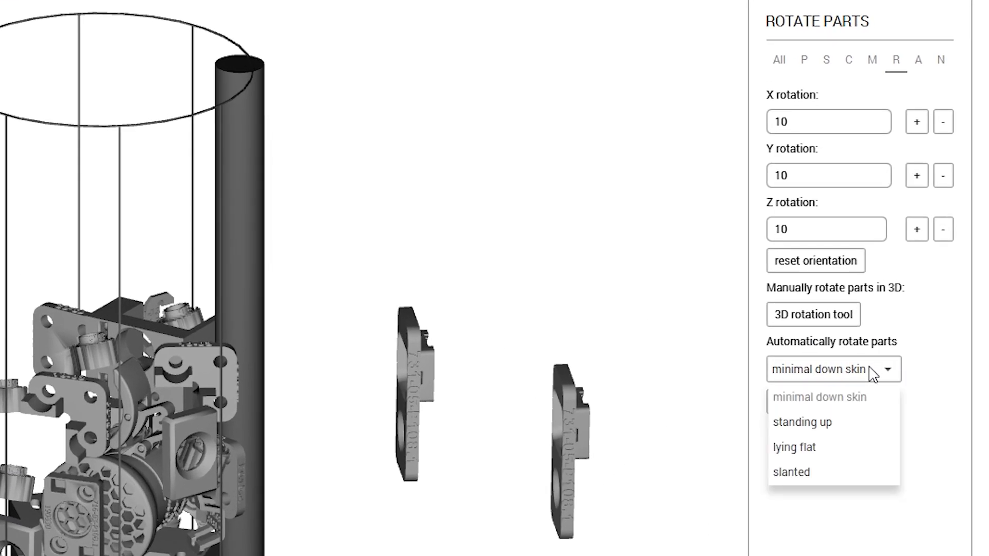
{"action": "left_click", "coordinate": [817, 463]}
{"action": "left_click", "coordinate": [790, 398]}
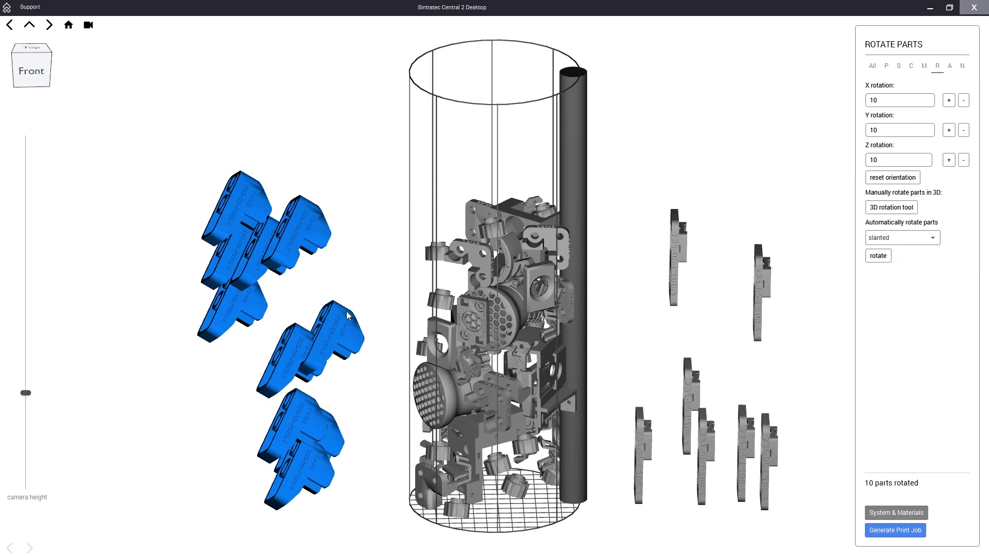
{"action": "mouse_move", "coordinate": [346, 311]}
{"action": "left_mouse_down"}
{"action": "mouse_move", "coordinate": [385, 307]}
{"action": "mouse_move", "coordinate": [362, 312]}
{"action": "left_mouse_up"}
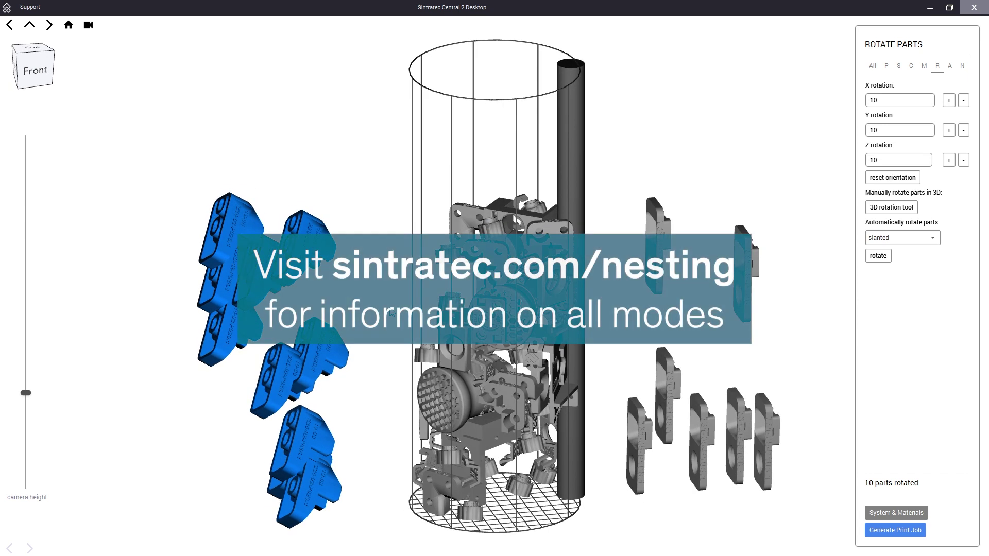
{"action": "left_click", "coordinate": [361, 312]}
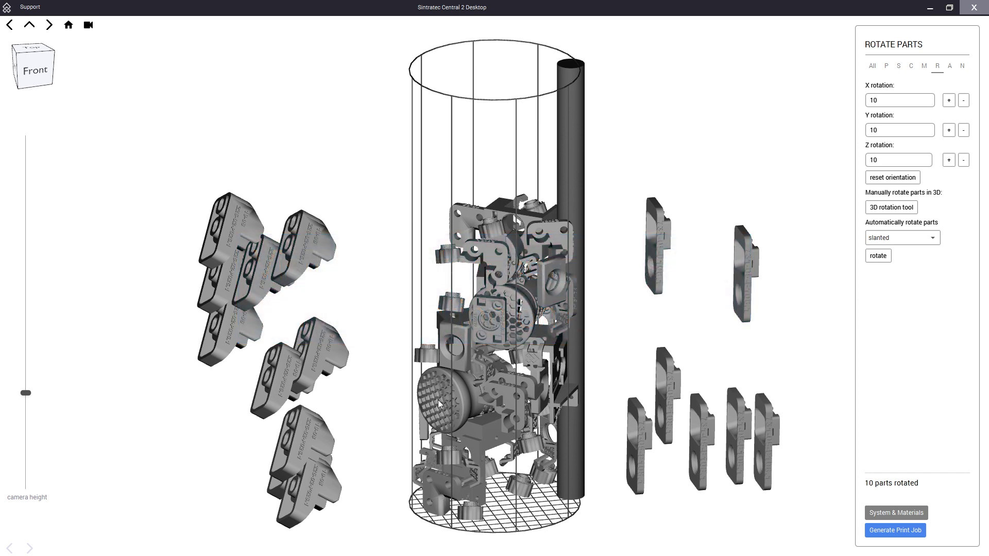
Step: Move a group of small parts to the left, out of the cylinder
{"action": "left_click", "coordinate": [502, 390]}
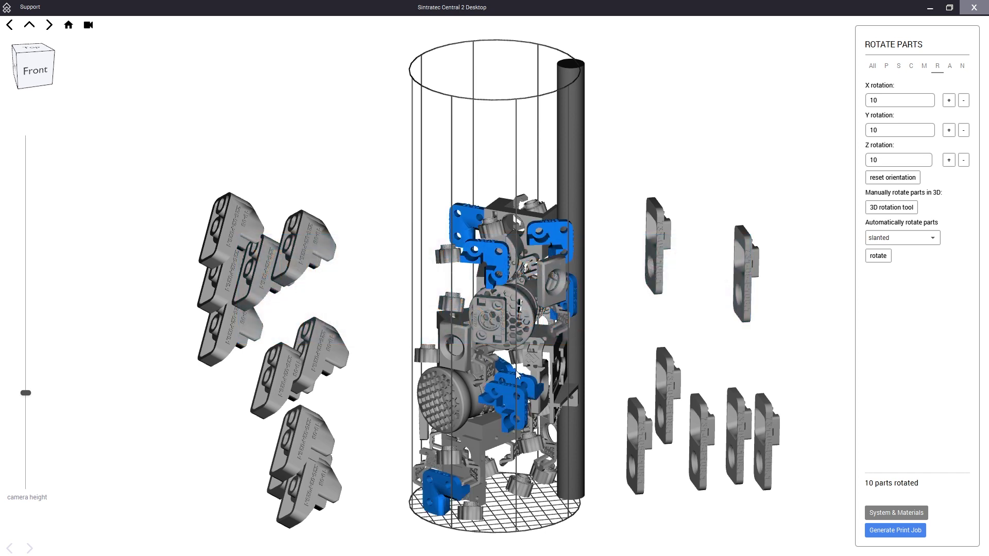
{"action": "left_click_drag", "start_coordinate": [515, 370], "coordinate": [385, 376]}
{"action": "middle_click_drag", "start_coordinate": [409, 385], "coordinate": [441, 372]}
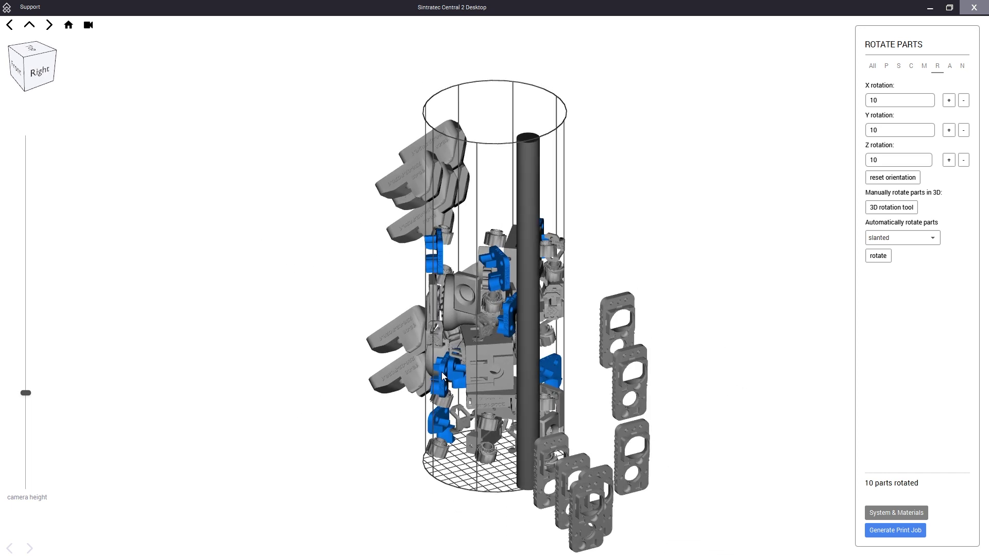
{"action": "left_click_drag", "start_coordinate": [441, 372], "coordinate": [240, 381]}
{"action": "middle_click_drag", "start_coordinate": [515, 368], "coordinate": [430, 384]}
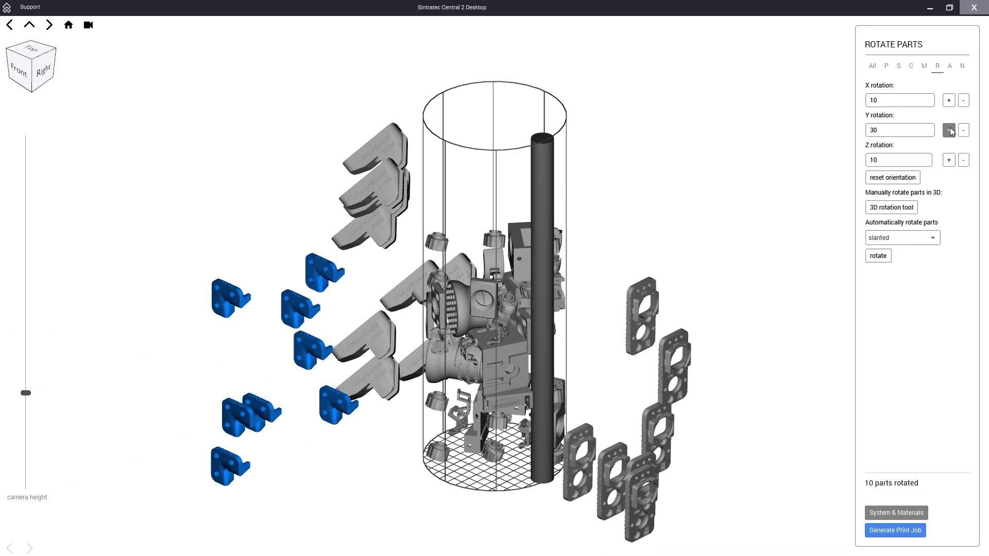
Step: Tilt the moved brackets to a 10/30/10° X/Y/Z rotation, then select every part
{"action": "left_click", "coordinate": [918, 176]}
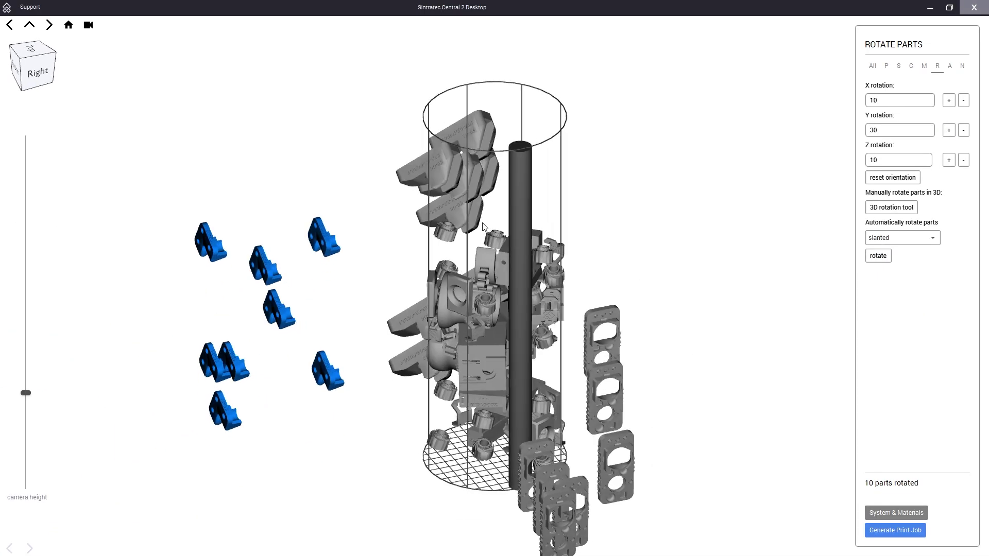
{"action": "middle_click_drag", "start_coordinate": [483, 226], "coordinate": [584, 213]}
{"action": "middle_click_drag", "start_coordinate": [486, 301], "coordinate": [845, 226]}
{"action": "key", "text": "Escape"}
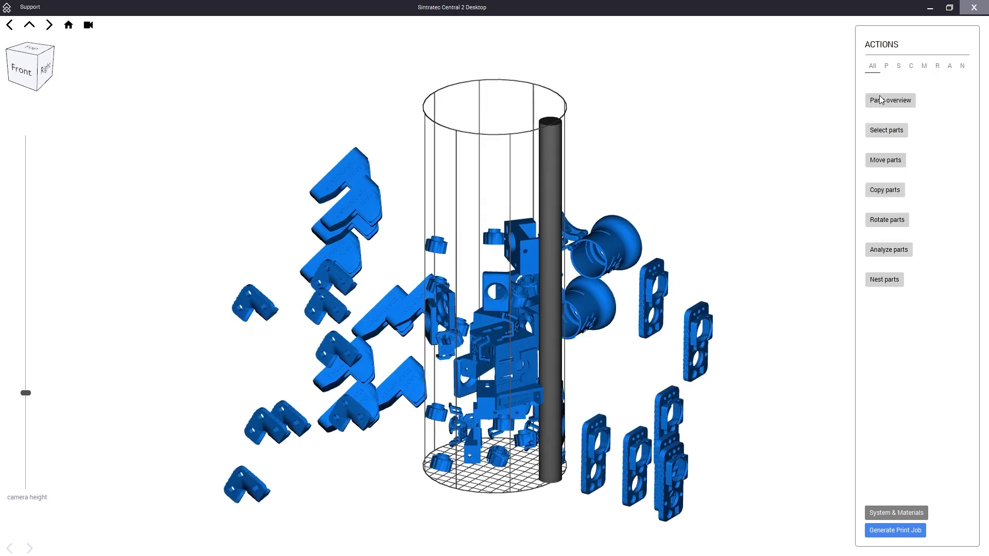
Step: Nest all 78 parts keeping current upright orientation at 2 mm minimal distance
{"action": "left_click", "coordinate": [885, 281]}
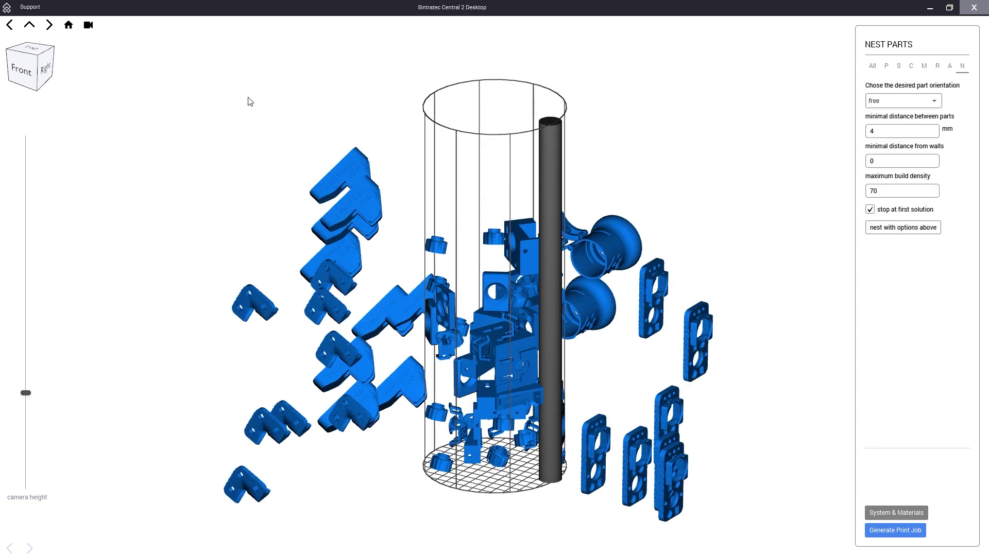
{"action": "left_click", "coordinate": [71, 28]}
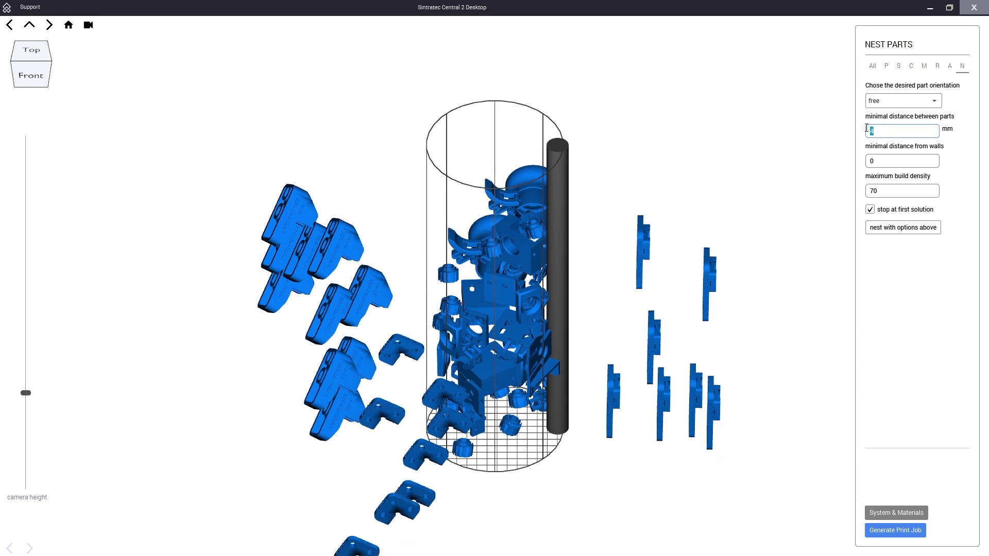
{"action": "left_click", "coordinate": [937, 101]}
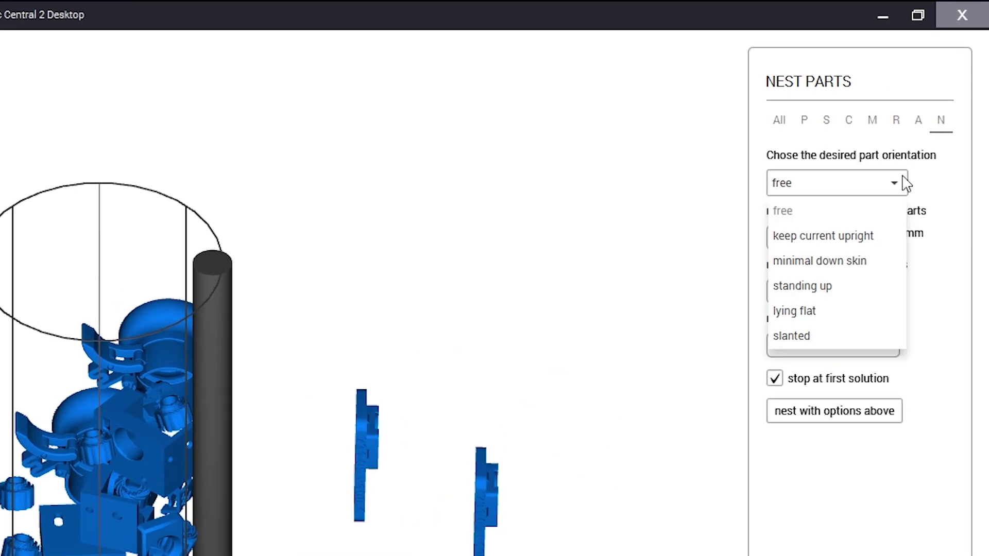
{"action": "left_click", "coordinate": [867, 238]}
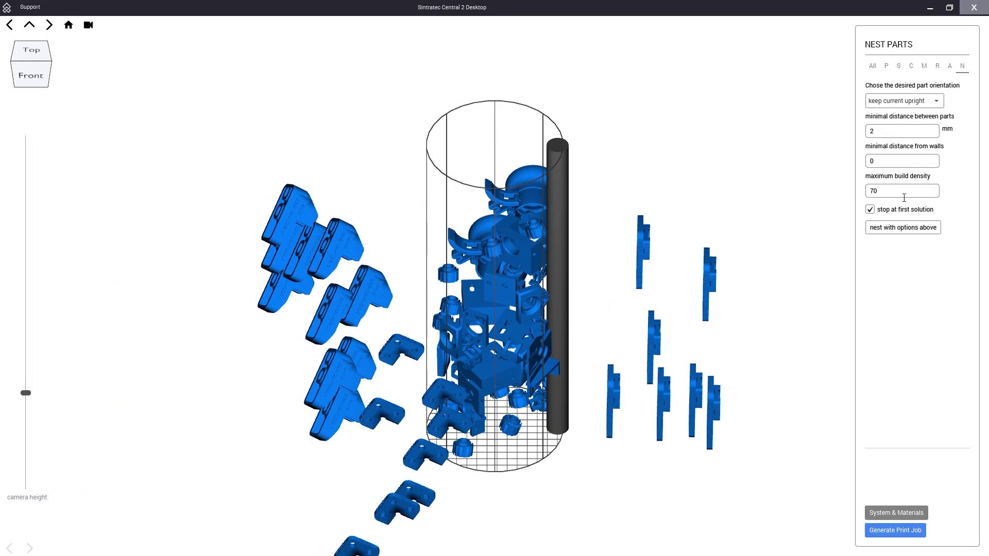
{"action": "left_click", "coordinate": [906, 230]}
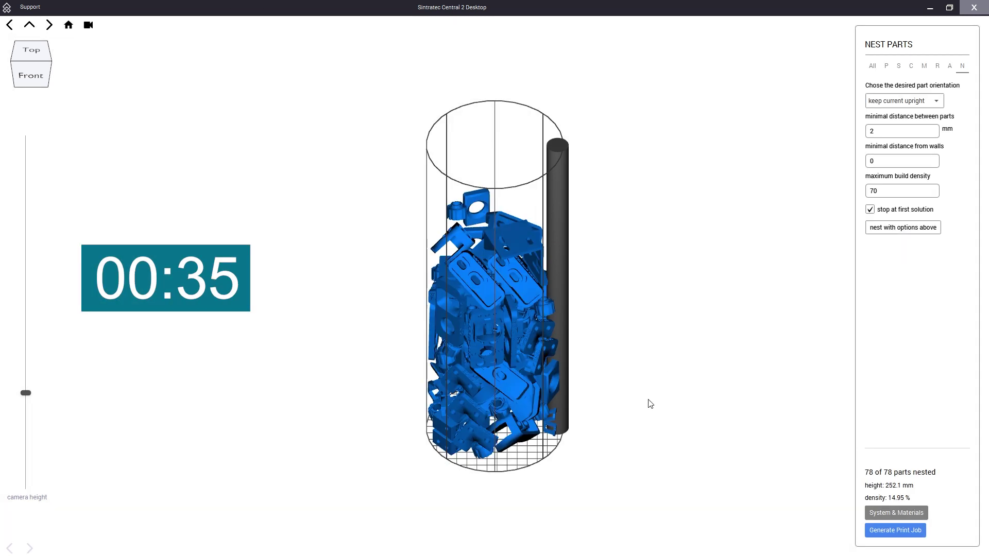
Step: Orbit around the slanted nest to inspect it
{"action": "left_click_drag", "start_coordinate": [567, 425], "coordinate": [16, 304]}
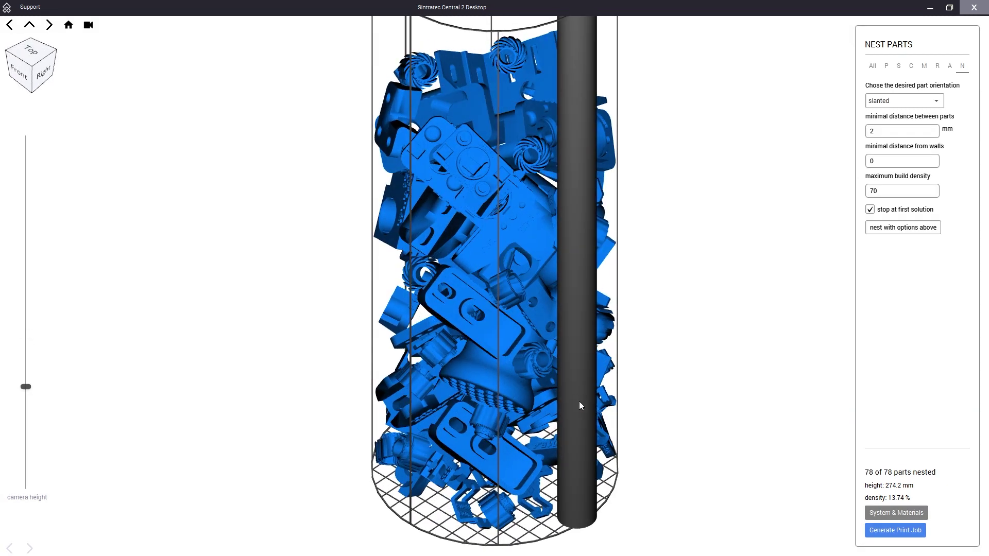
{"action": "left_click_drag", "start_coordinate": [580, 401], "coordinate": [769, 380]}
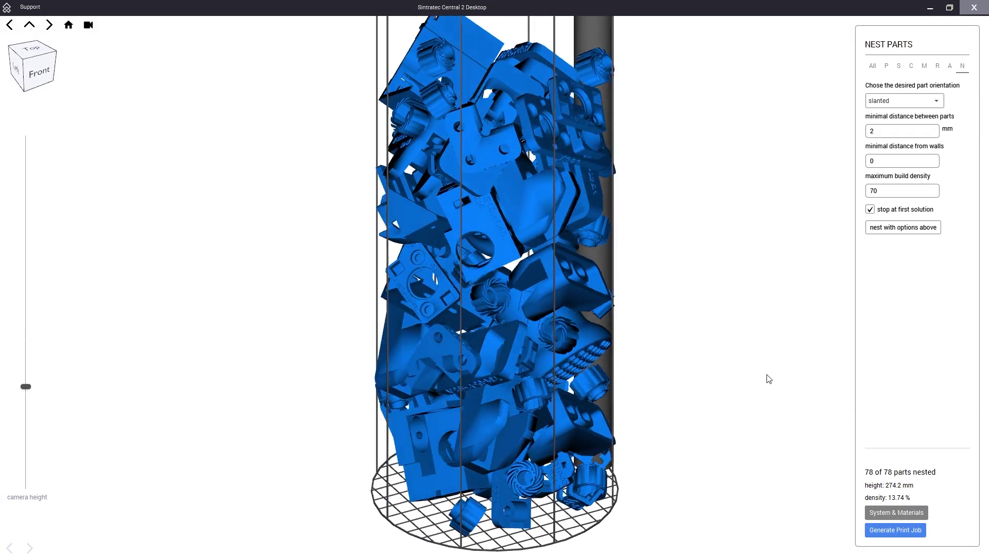